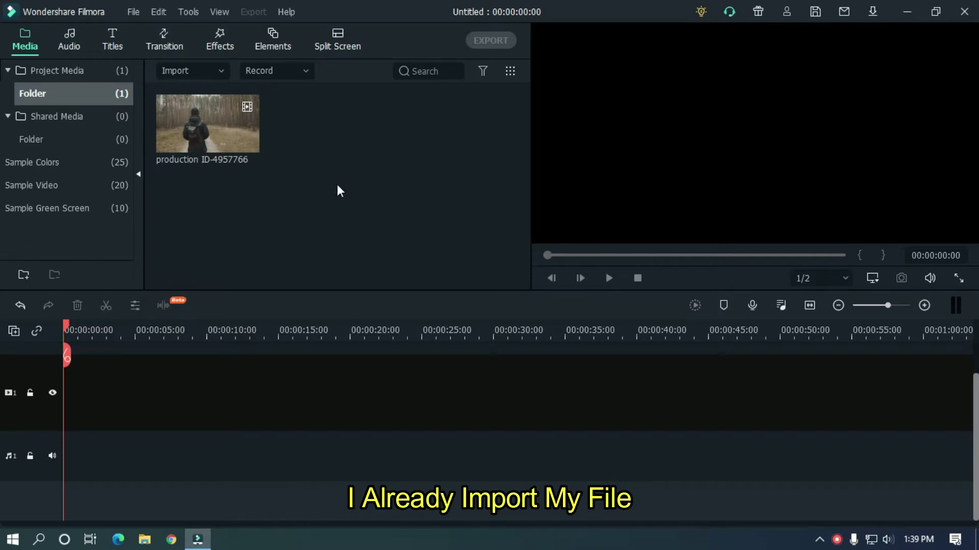
- Place the 'production ID-4957766' forest clip at 0:00 on track 1, keeping 1920 x 1080 25fps settings
left_click_drag(216, 118, 66, 421)
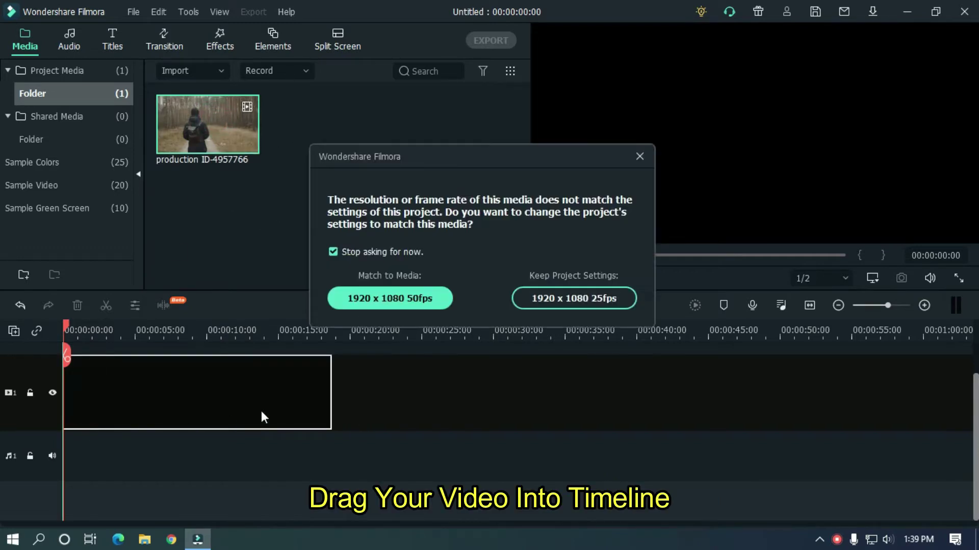
left_click(557, 295)
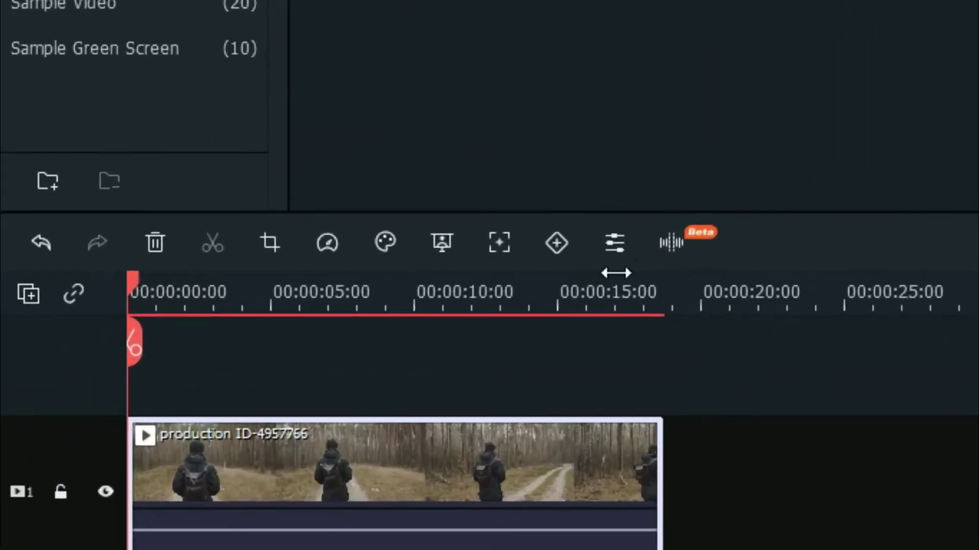
left_click(379, 247)
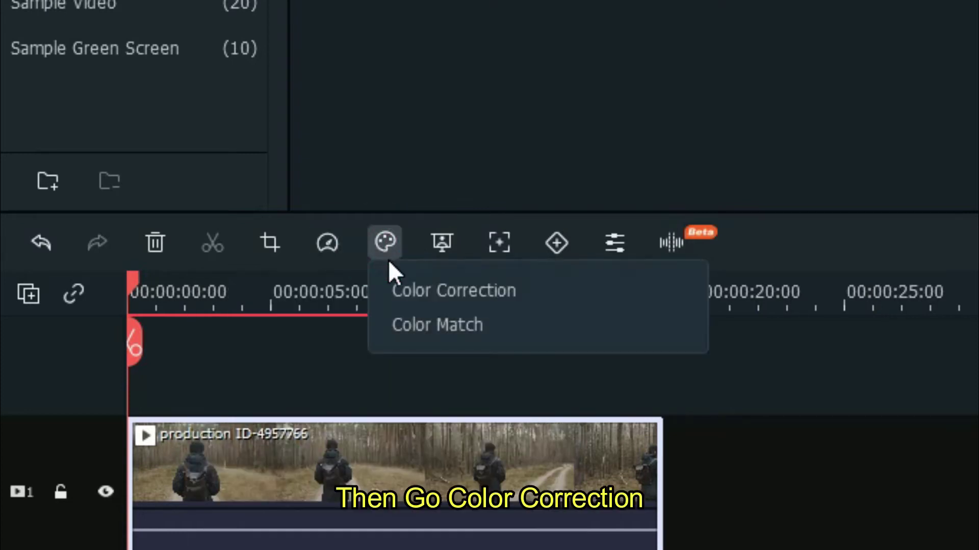
left_click(404, 286)
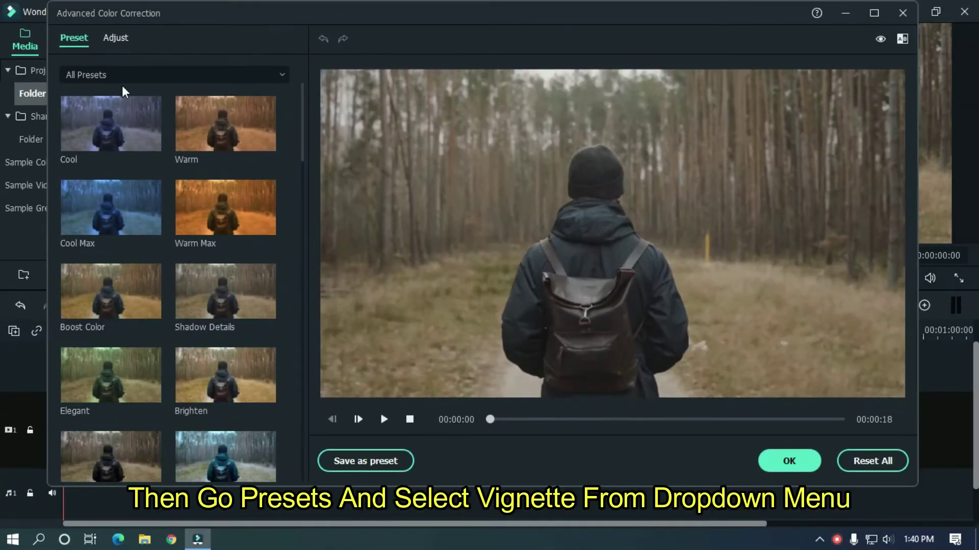
left_click(118, 78)
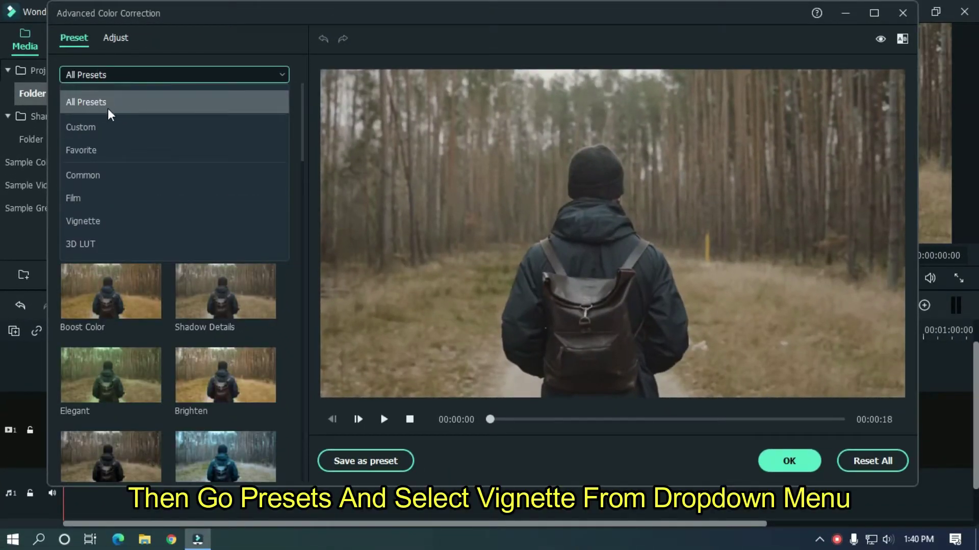
left_click(93, 219)
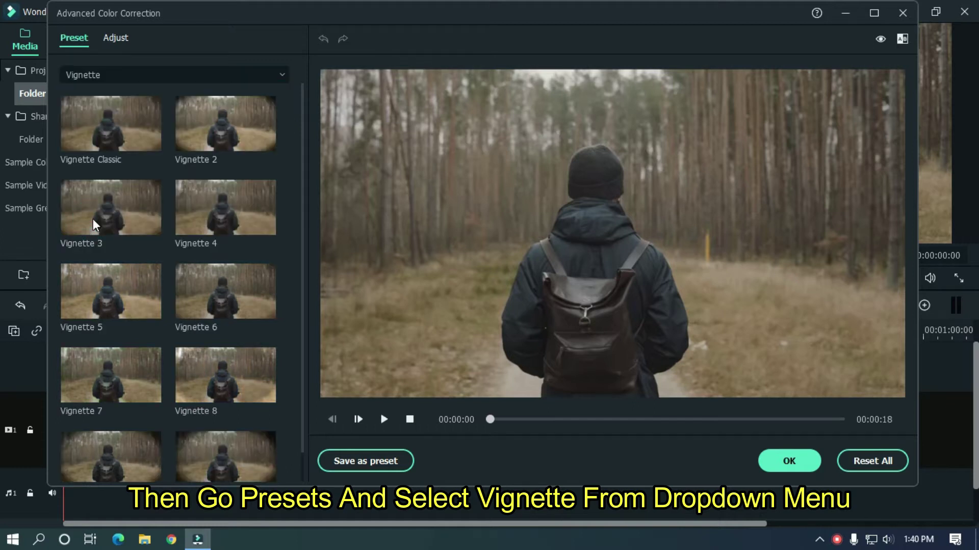
left_click(105, 130)
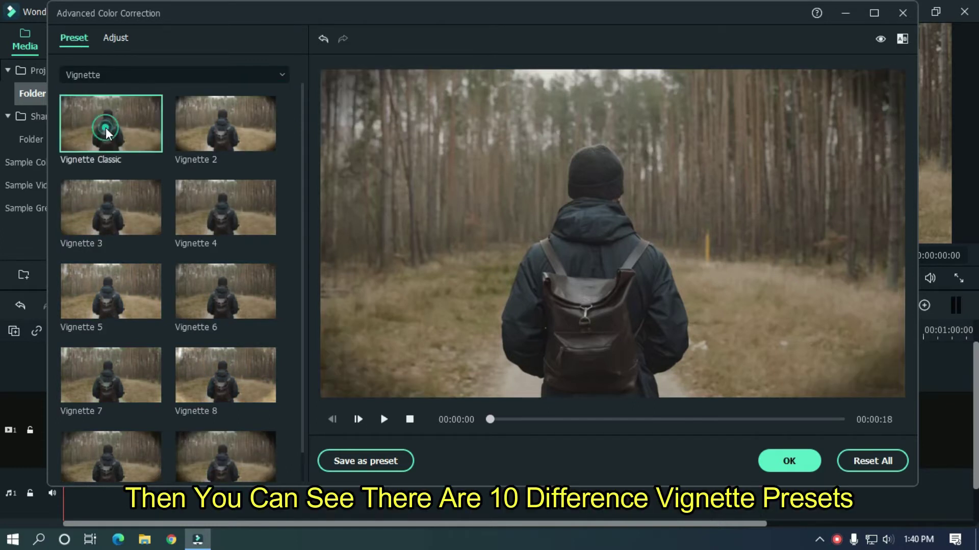
left_click(264, 133)
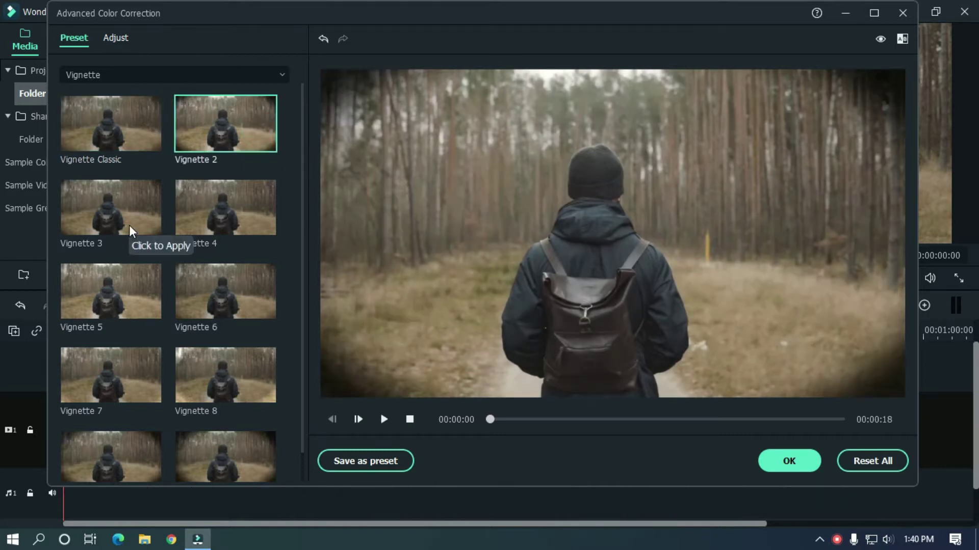
left_click(219, 219)
scroll(301, 175, "down", 1)
left_click(223, 277)
left_click(120, 284)
left_click(109, 339)
left_click(207, 347)
left_click(118, 417)
left_click(209, 430)
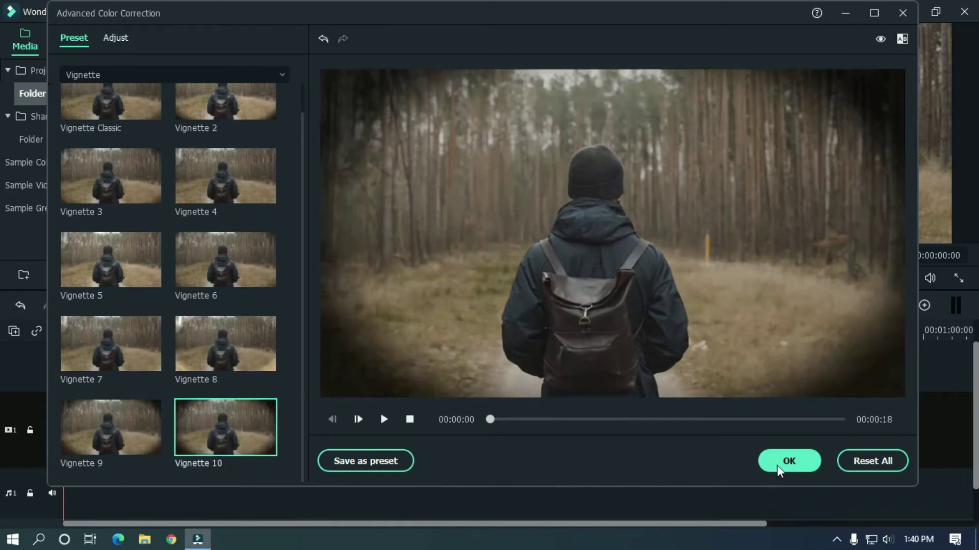
left_click(902, 13)
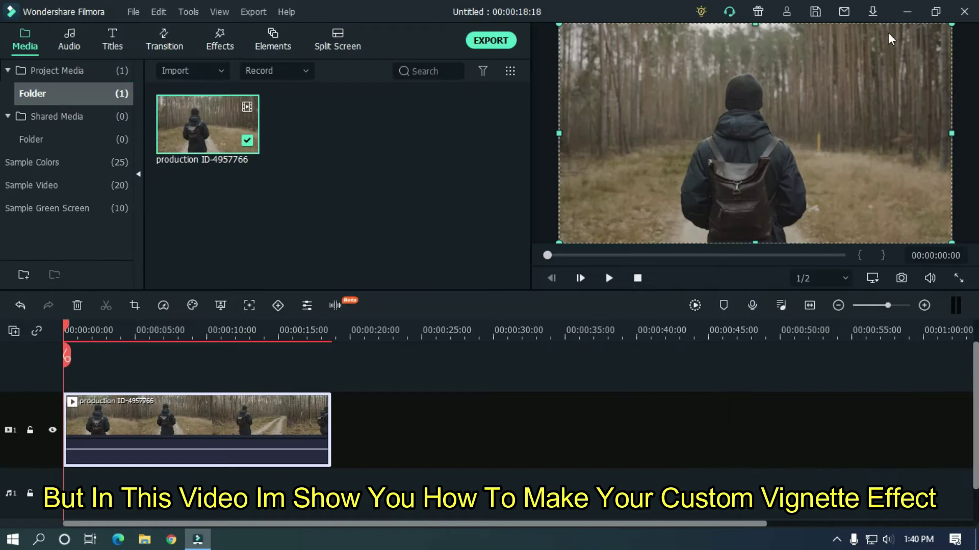
- Add a Black sample colour clip on track 2 and stretch it to about 00:00:17:00
left_click(415, 442)
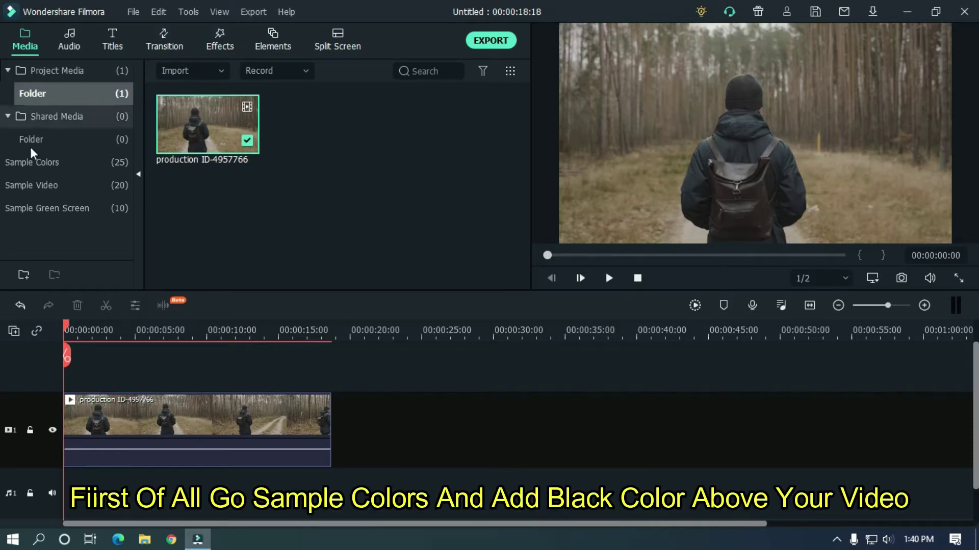
left_click(32, 163)
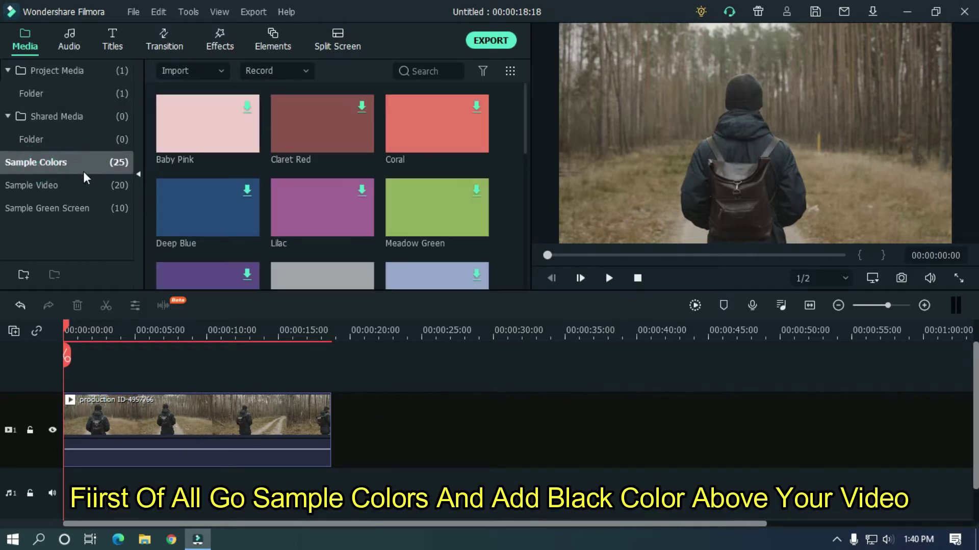
left_click_drag(526, 99, 522, 159)
left_click_drag(316, 196, 75, 372)
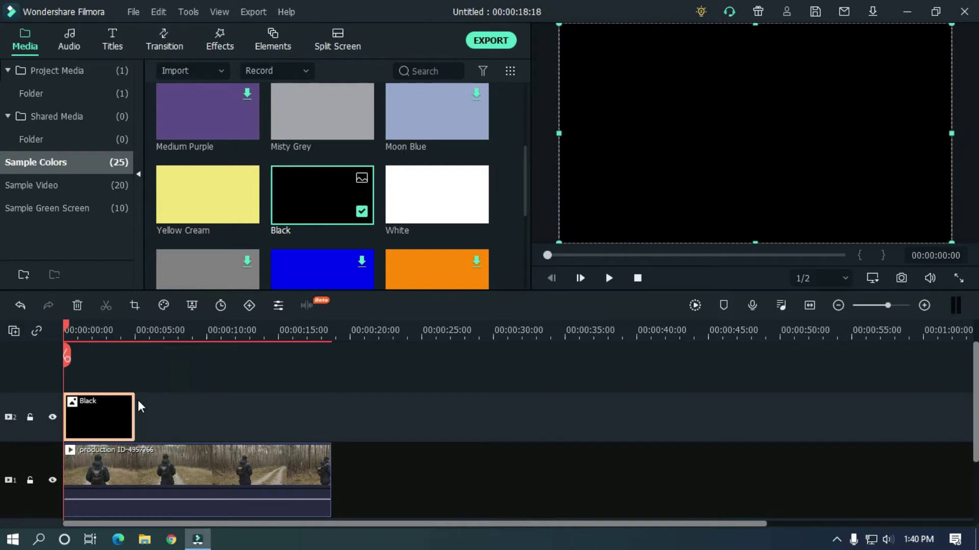
left_click_drag(134, 401, 332, 406)
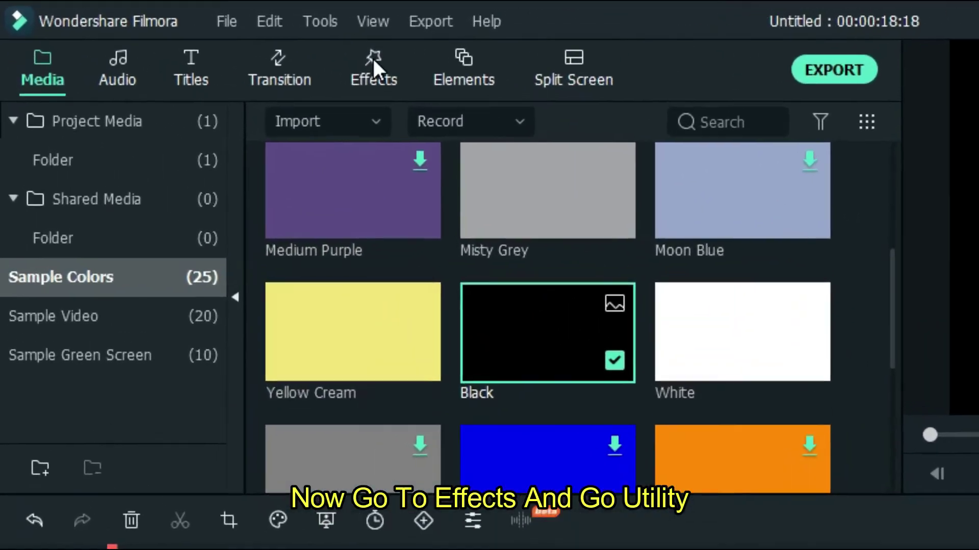
- Apply the Utility 'Shape Mask' effect to the Black colour clip on track 2
left_click(373, 60)
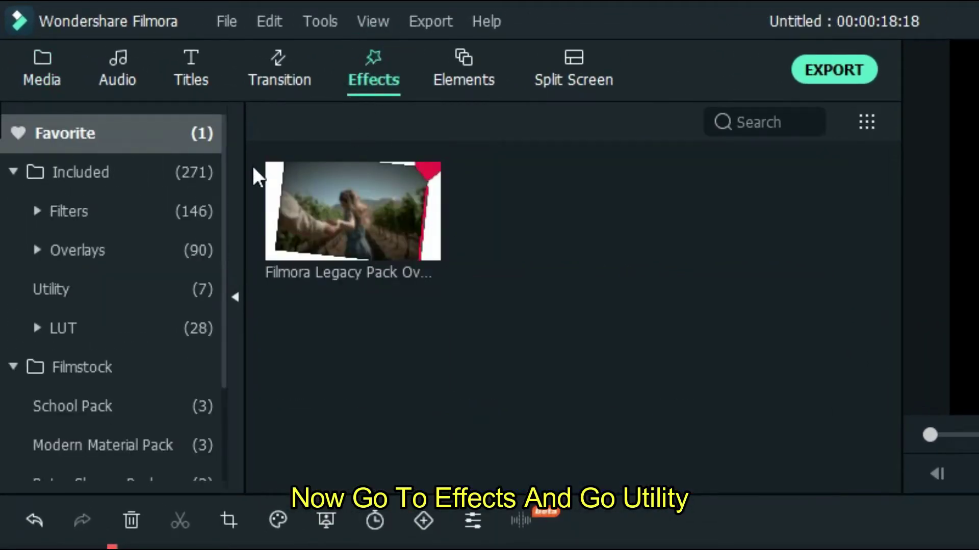
left_click(68, 286)
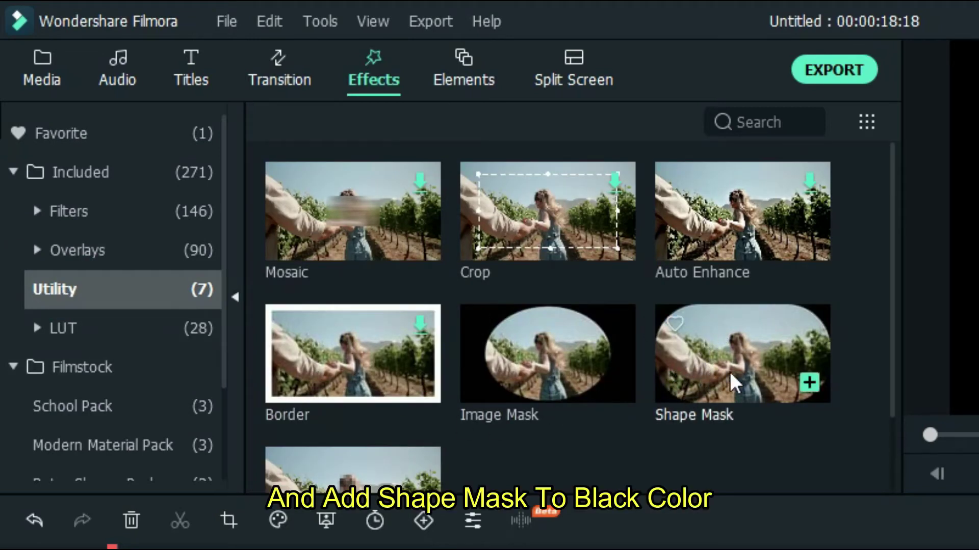
left_click_drag(735, 359, 303, 549)
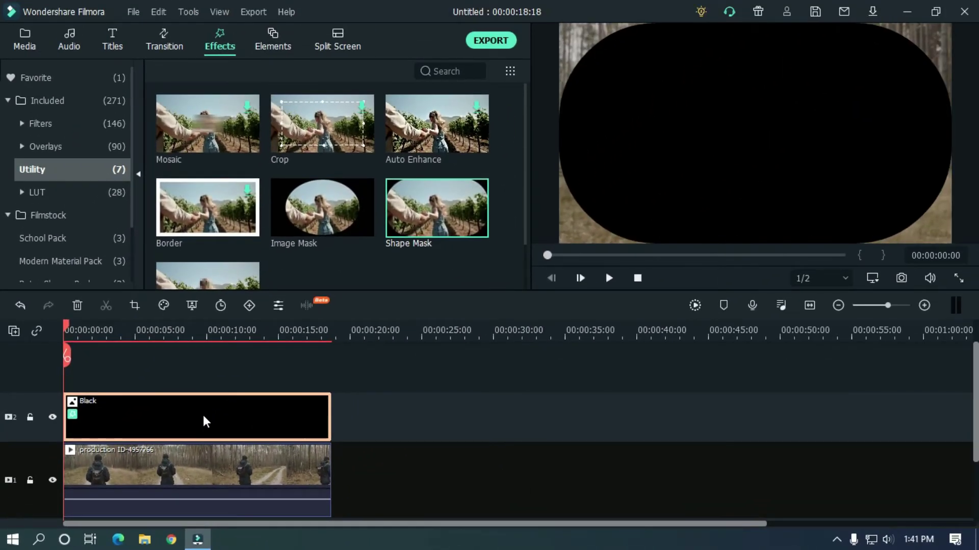
- In the Black clip's Shape Mask settings, enable Invert Mask and set Feather to 100
double_click(226, 405)
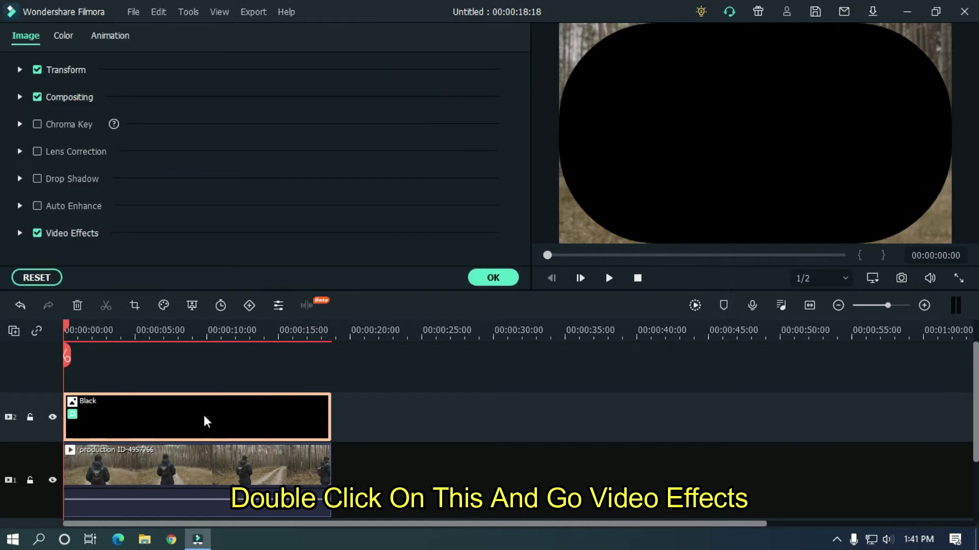
left_click(23, 234)
left_click_drag(529, 62, 518, 150)
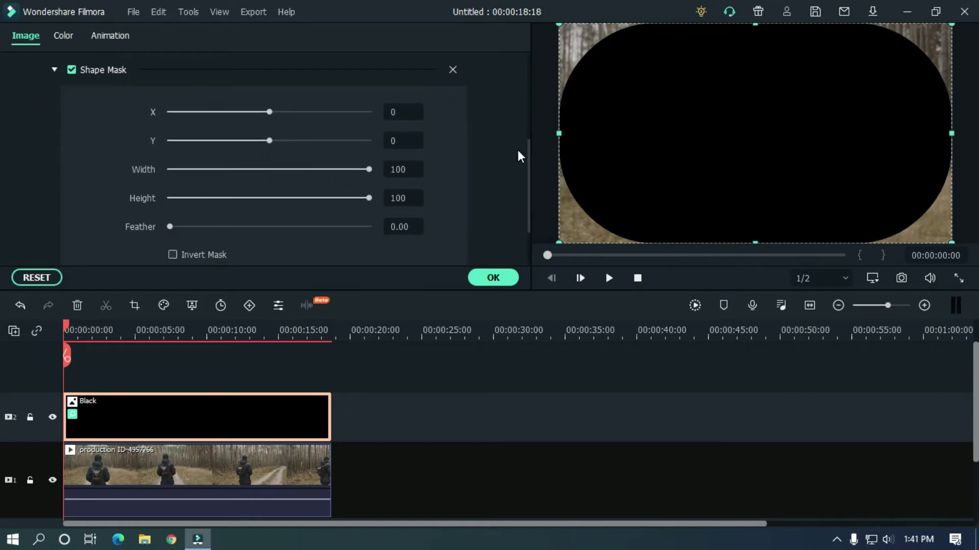
left_click(174, 256)
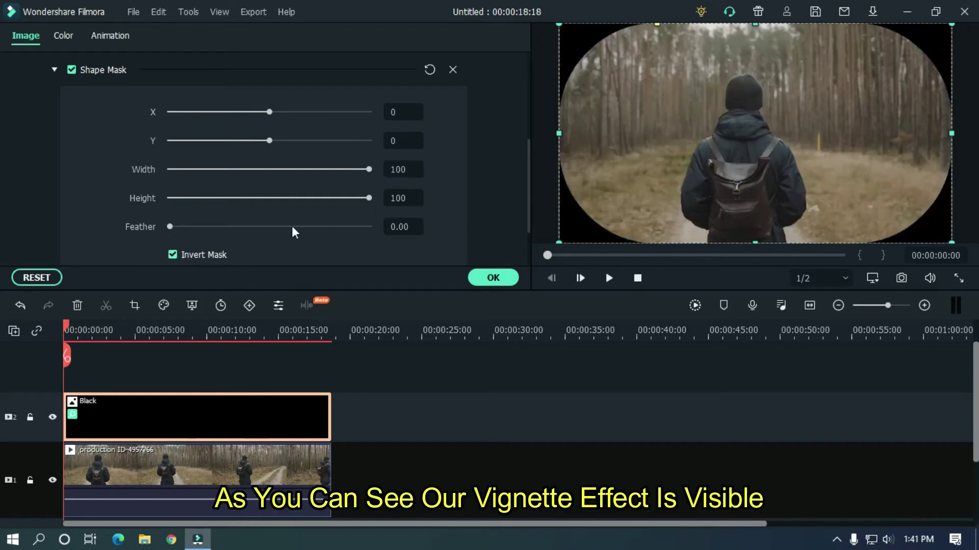
left_click_drag(171, 226, 424, 215)
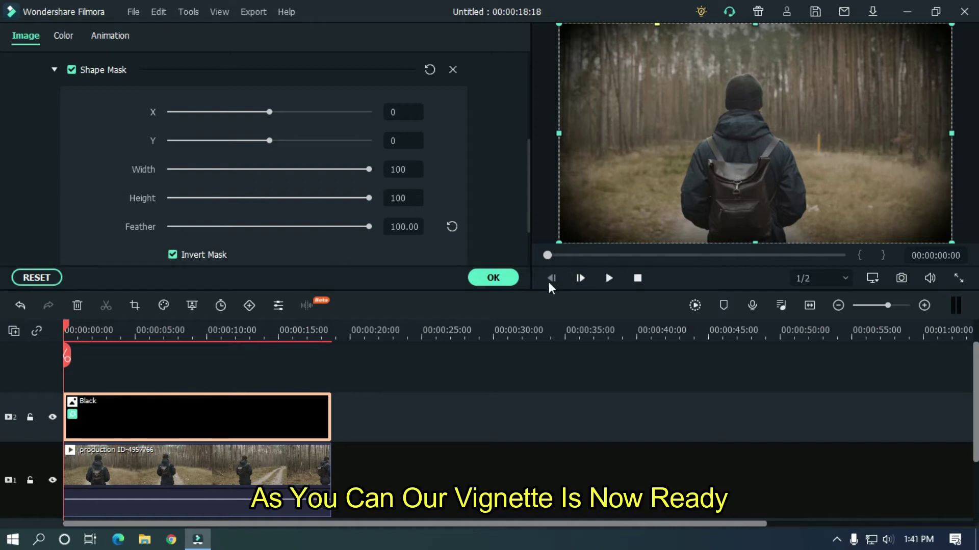
- Confirm the mask settings, render the preview, and play a few seconds of the vignetted footage
left_click(509, 277)
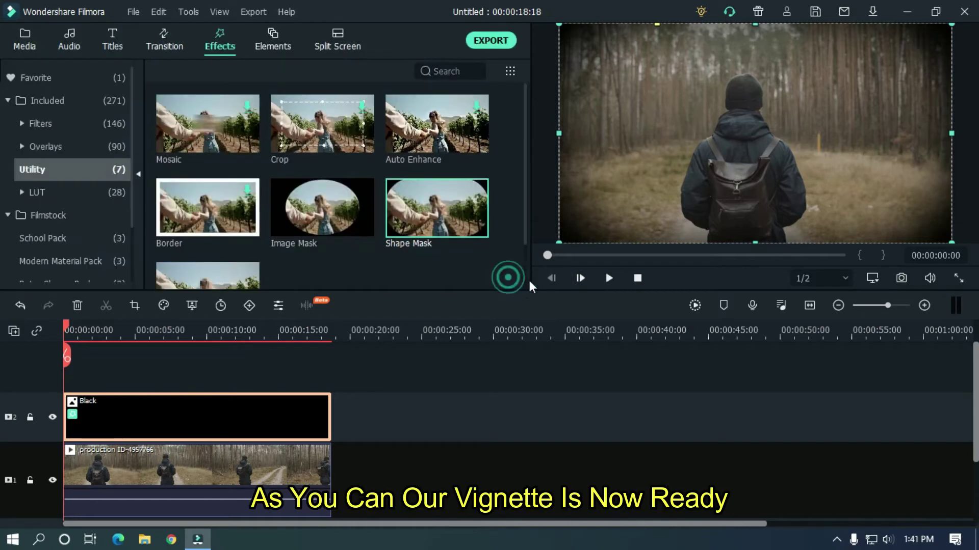
left_click(696, 305)
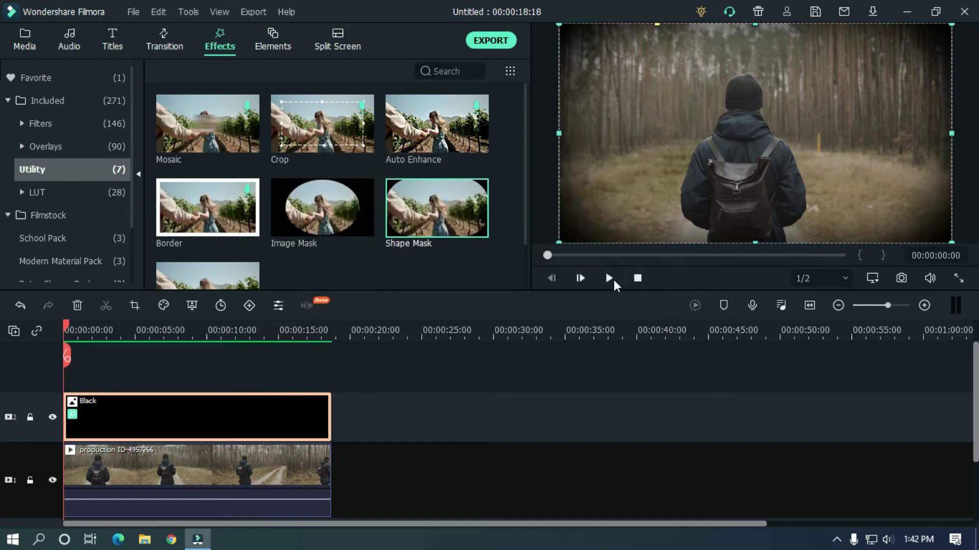
left_click(610, 284)
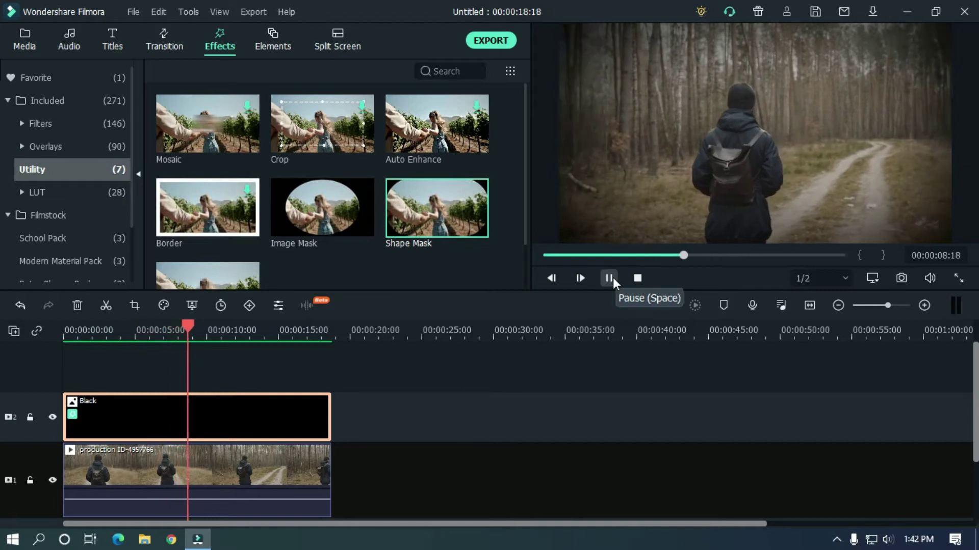
left_click(613, 277)
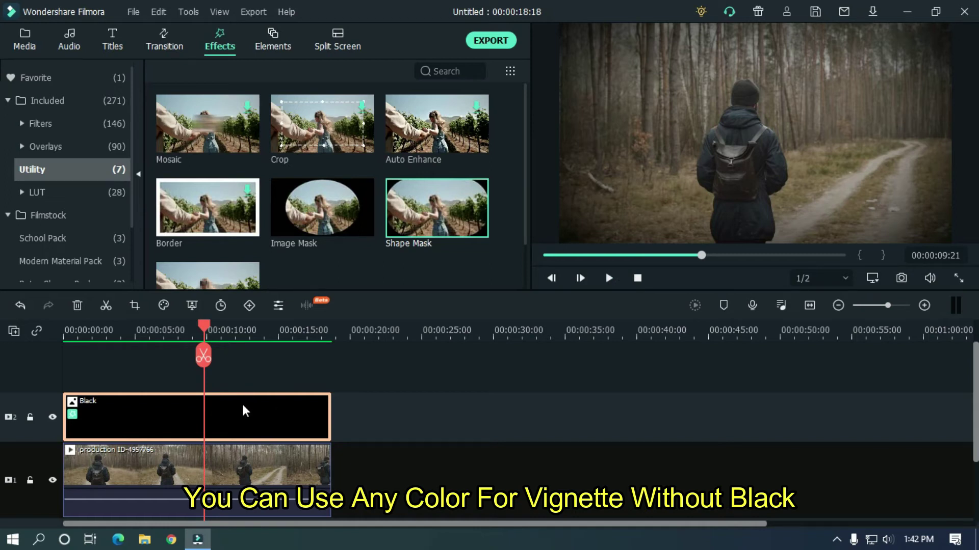
- Move the Black clip to about 0:23 and add a White colour clip at the start of track 2
left_click_drag(221, 418, 547, 437)
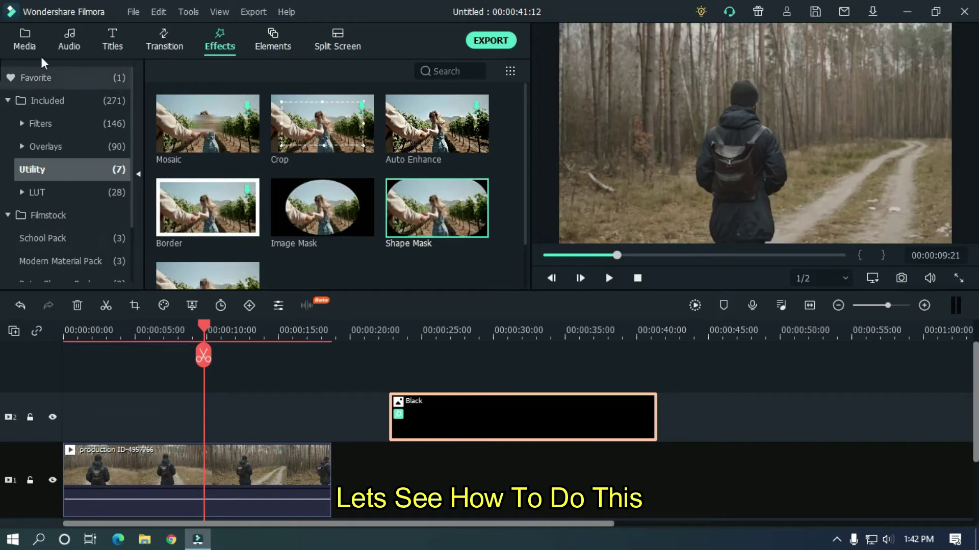
left_click(28, 44)
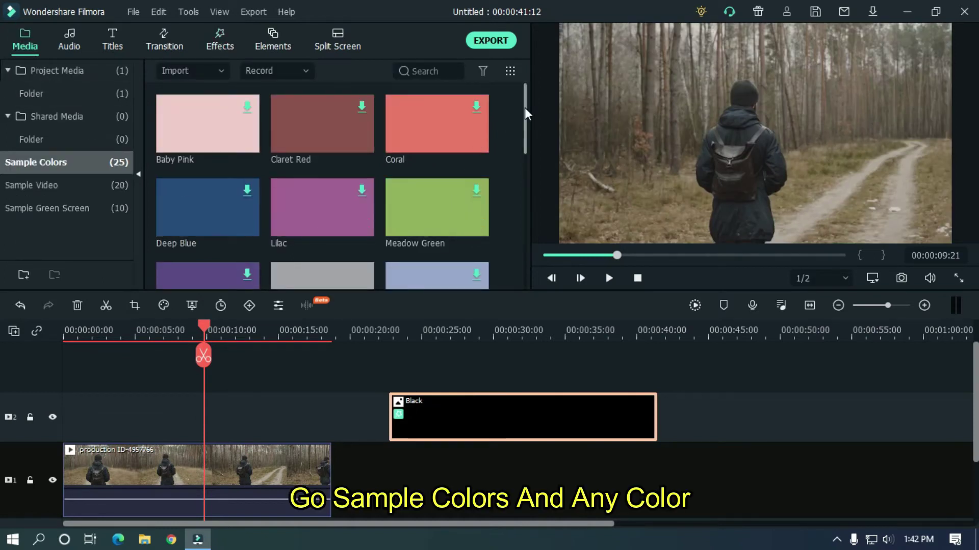
scroll(526, 113, "down", 3)
left_click_drag(437, 220, 331, 406)
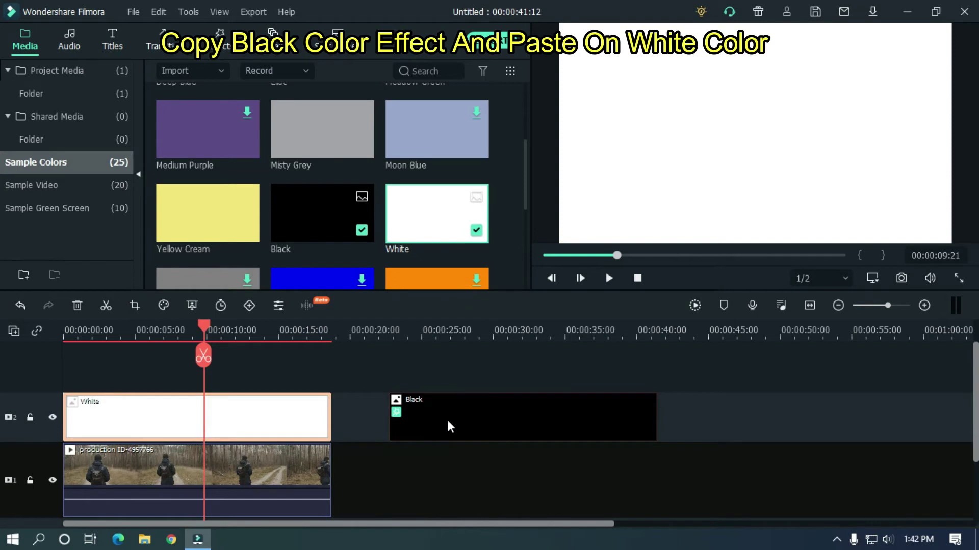
- Copy the Black clip's effect, paste it onto the White clip, and return the playhead to the start
left_click(447, 418)
right_click(454, 418)
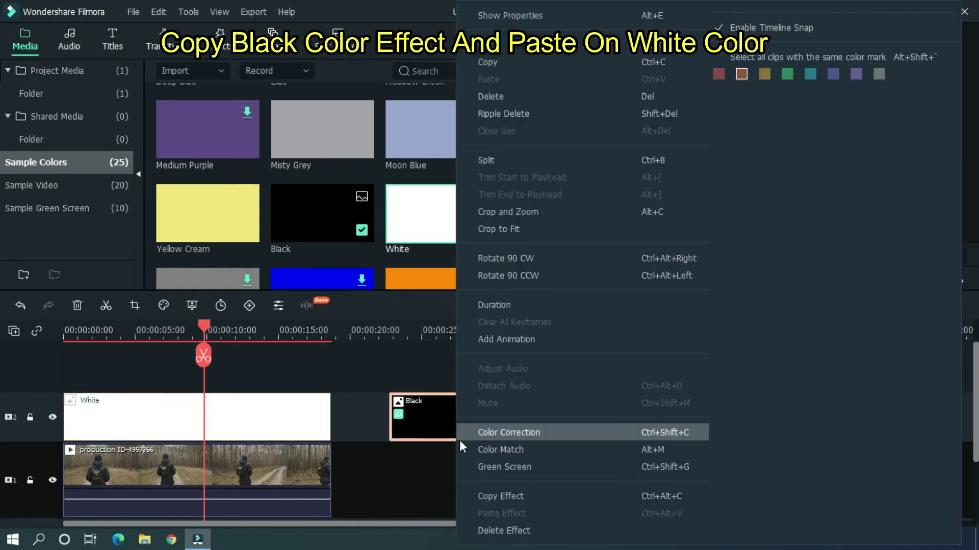
left_click(478, 497)
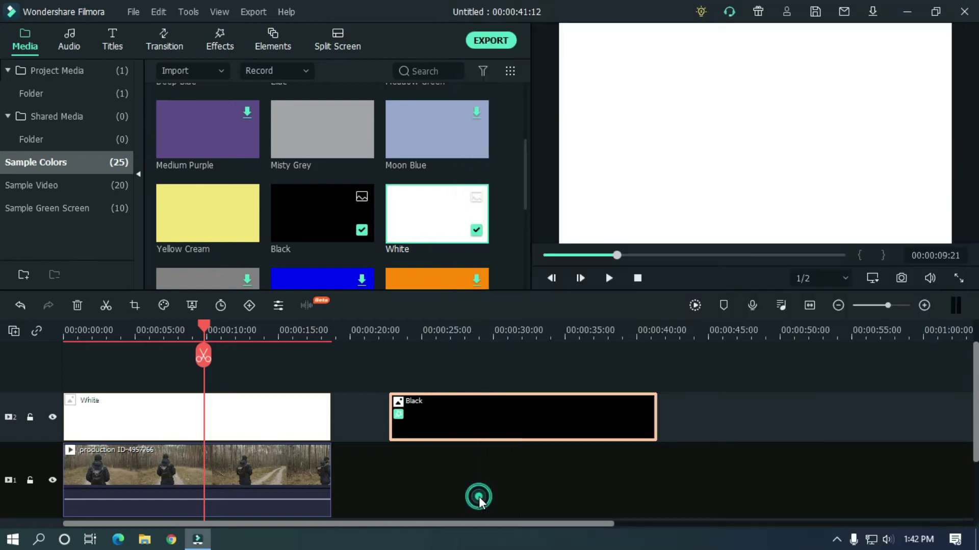
left_click(262, 421)
right_click(262, 421)
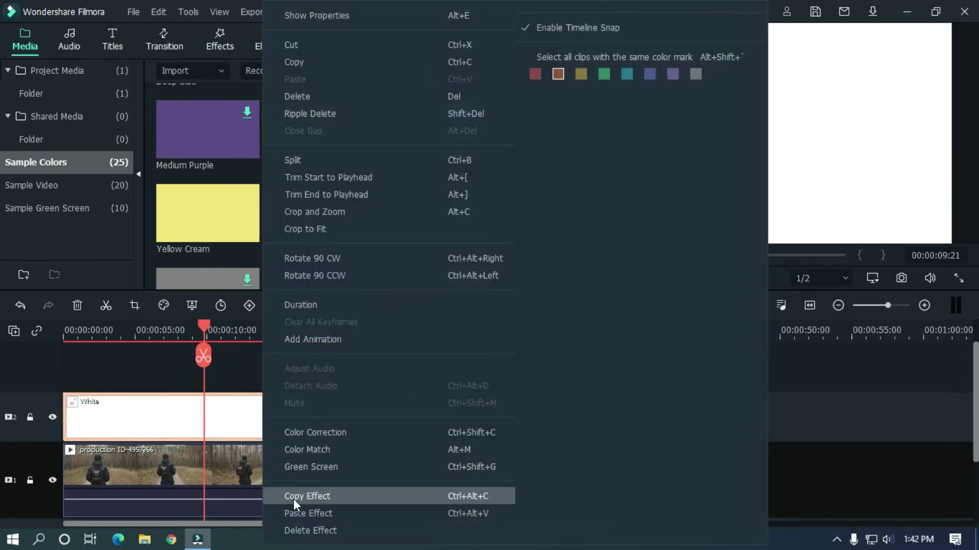
left_click(296, 505)
left_click_drag(575, 255, 543, 255)
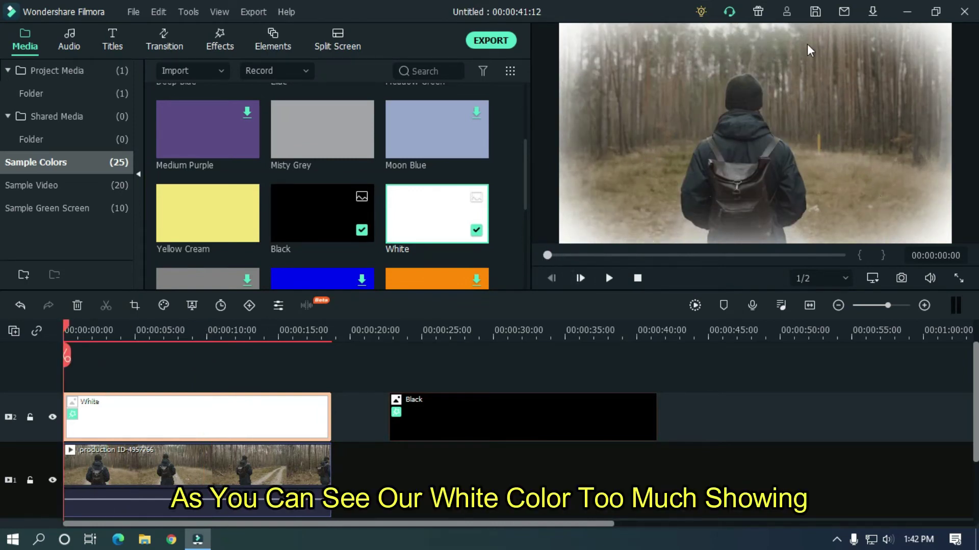
- Set the White clip's Compositing opacity to 25% and confirm
double_click(172, 407)
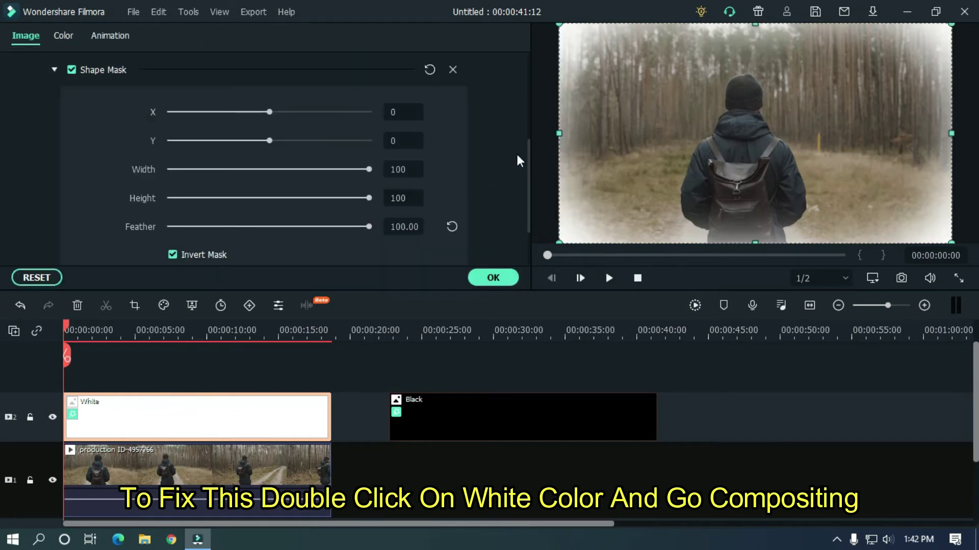
left_click_drag(530, 161, 527, 115)
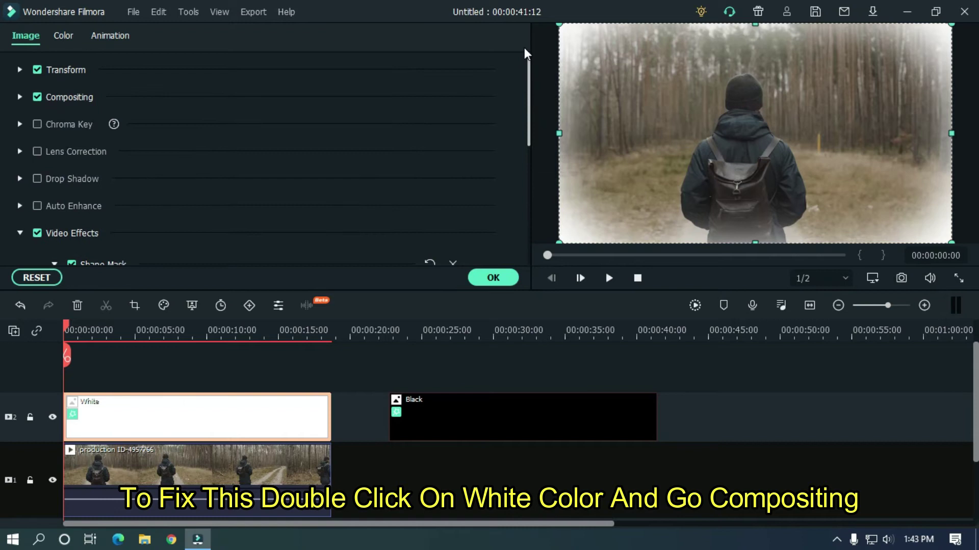
left_click(21, 100)
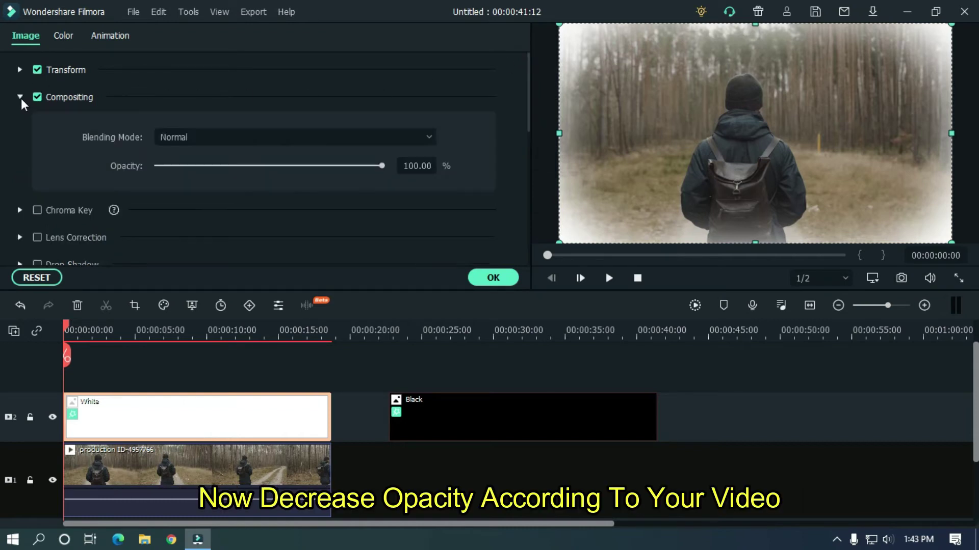
left_click_drag(379, 166, 211, 167)
left_click(295, 166)
left_click(414, 166)
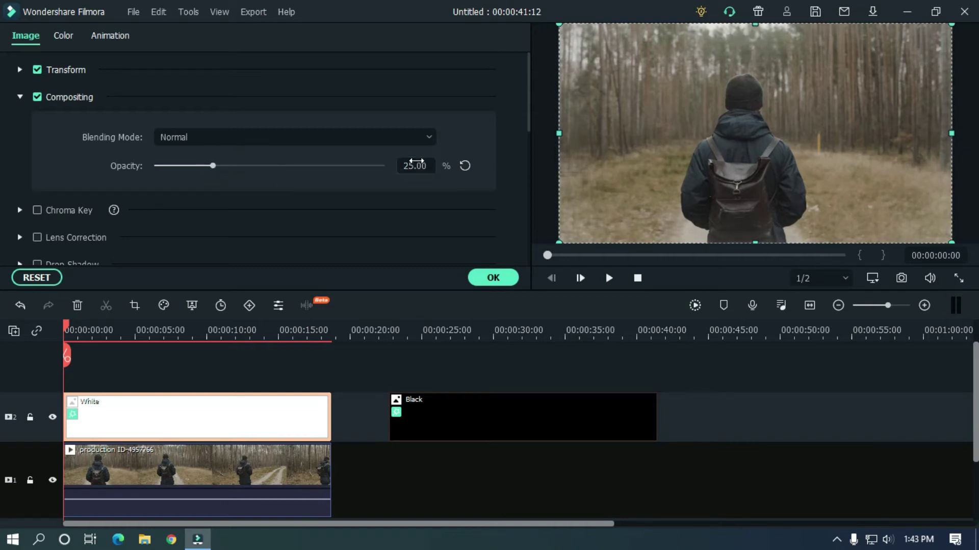
left_click(492, 278)
- Render the preview, play and pause the video, then hide and reshow track 2 to compare
left_click(695, 306)
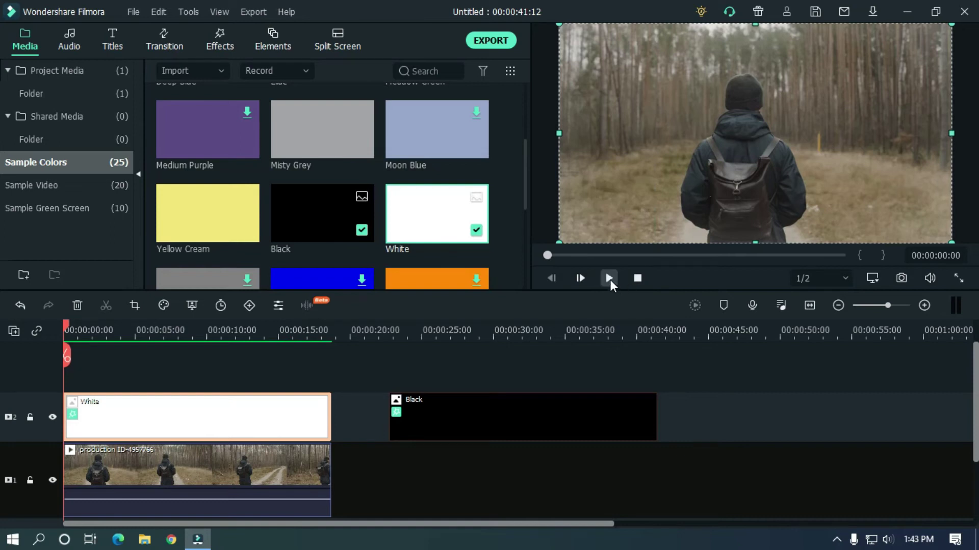
left_click(609, 279)
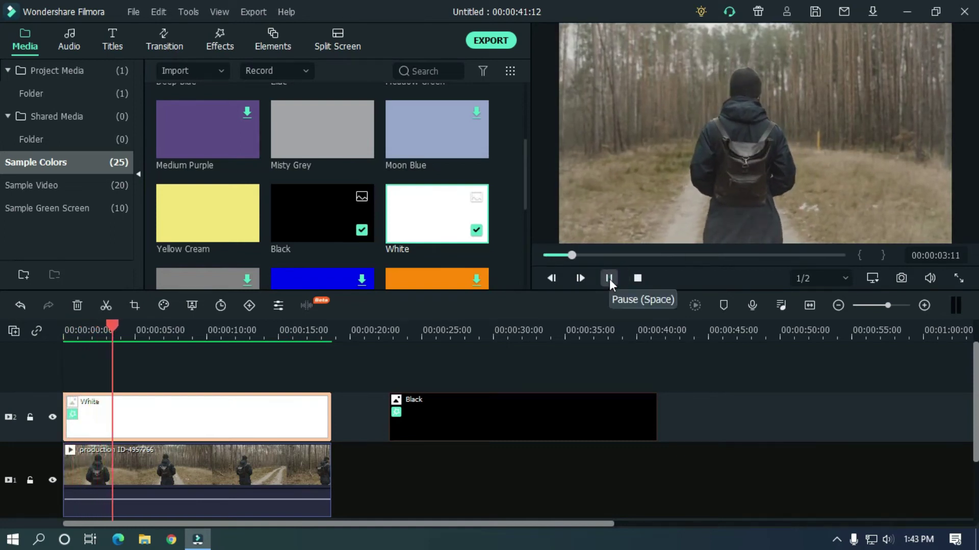
left_click(609, 279)
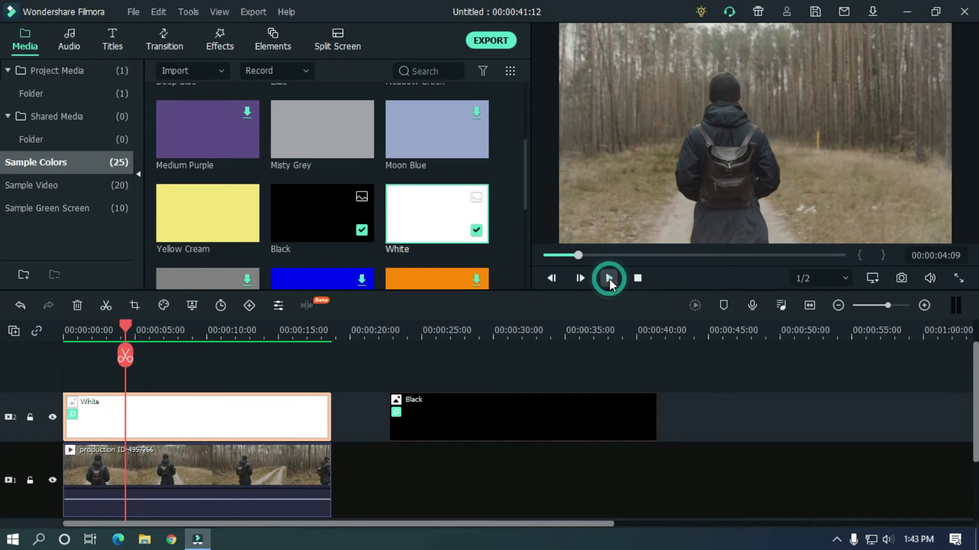
left_click(52, 417)
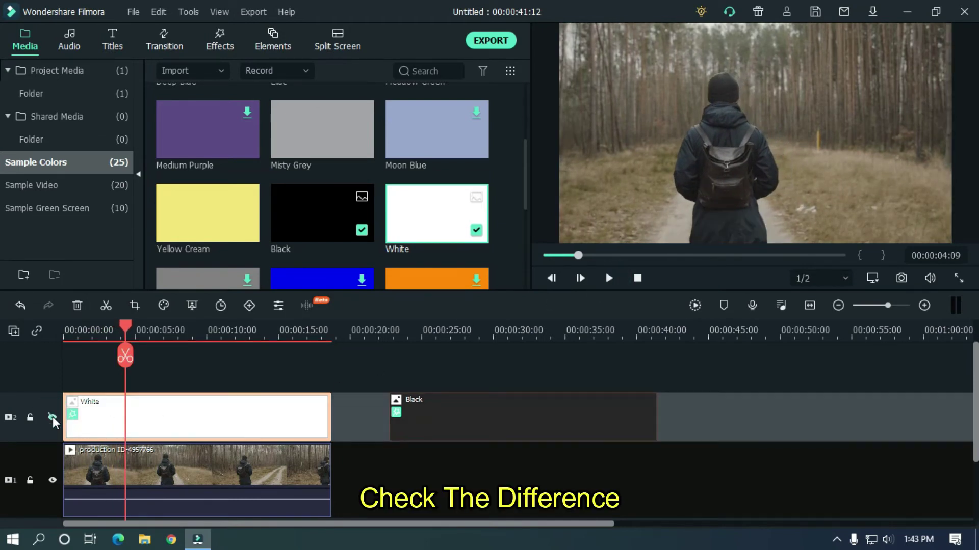
left_click(53, 418)
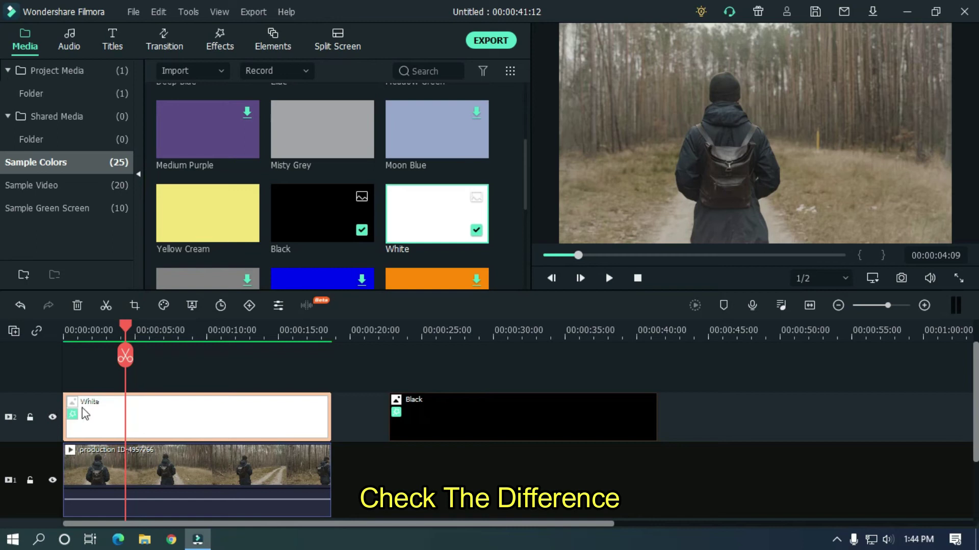
- Move the White clip after the Black clip and add a Yellow Cream clip spanning the video on track 2
left_click_drag(170, 418, 821, 435)
left_click_drag(203, 216, 66, 423)
left_click_drag(134, 408, 330, 408)
- Copy the White clip's effect and paste the vignette mask onto the Yellow Cream clip
left_click(791, 420)
right_click(790, 420)
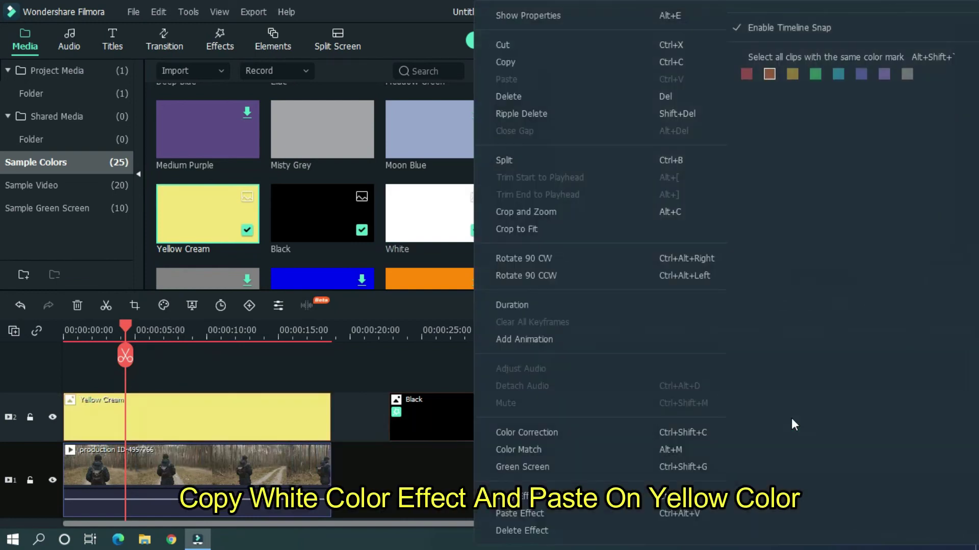
left_click(525, 502)
left_click(236, 420)
right_click(237, 420)
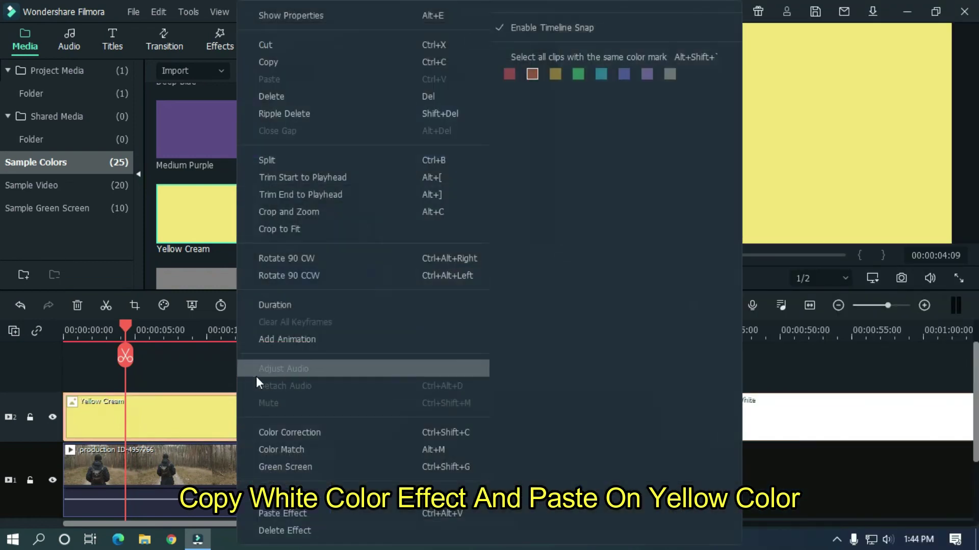
left_click(274, 513)
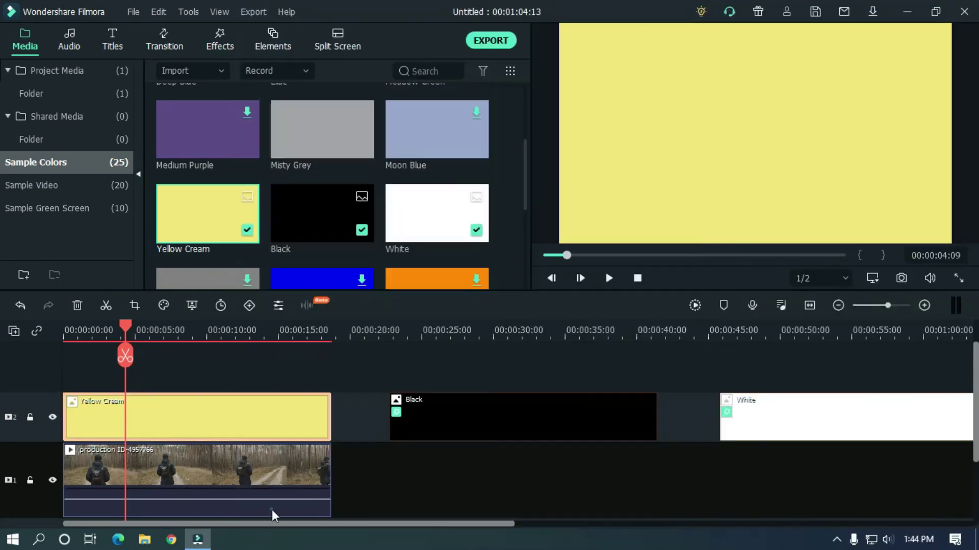
left_click_drag(573, 257, 547, 255)
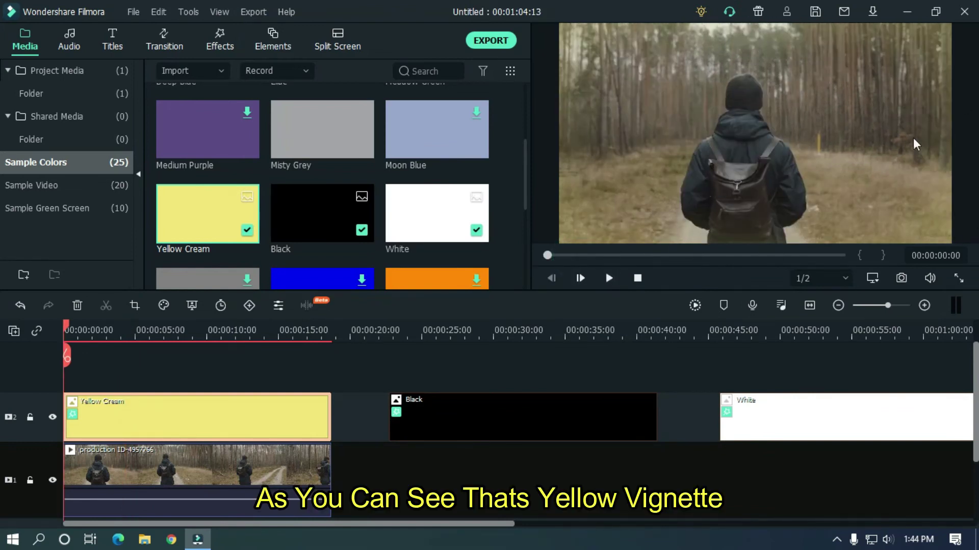
left_click(609, 278)
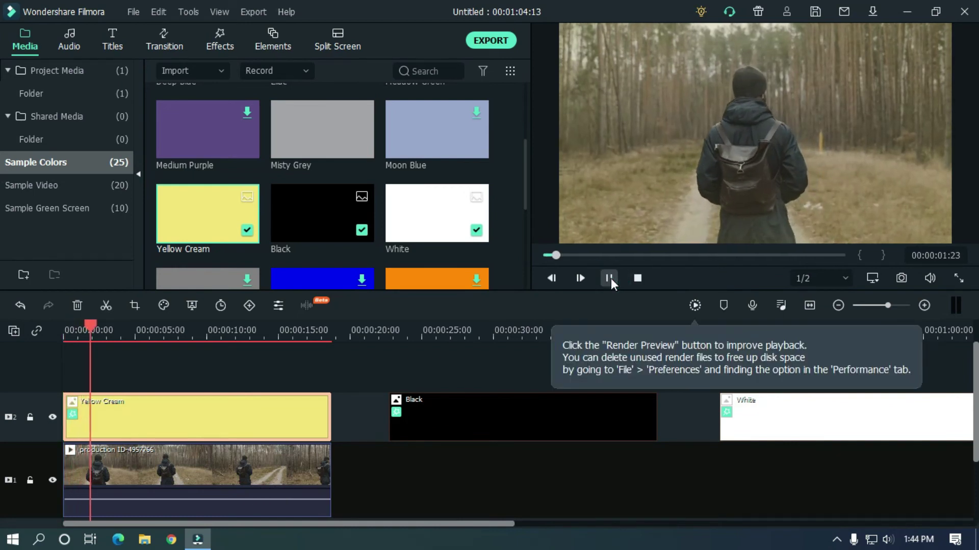
left_click(610, 279)
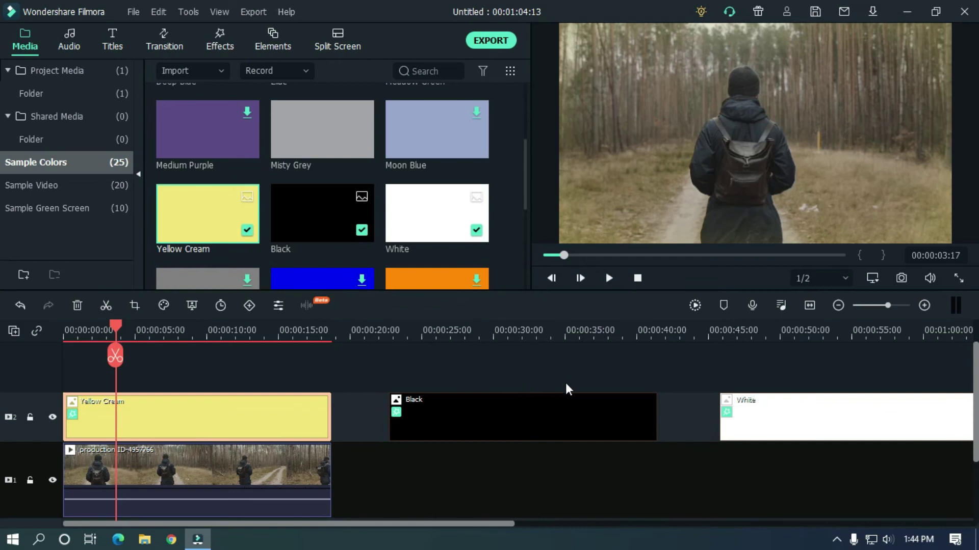
- Delete the Yellow Cream and White clips, move the Black clip to 00:00, and preview playback
left_click(276, 412)
key("Delete")
left_click(586, 427)
key("Delete")
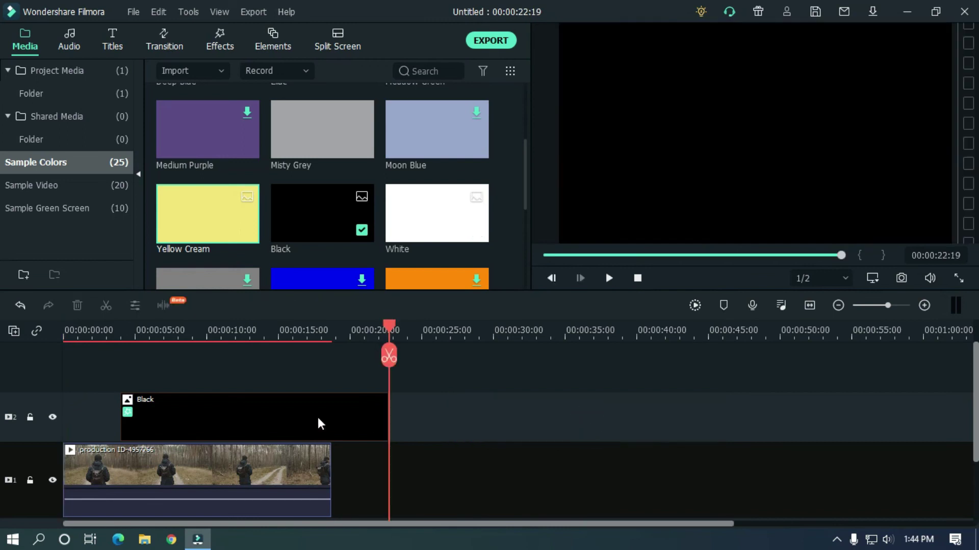
left_click_drag(317, 415, 230, 421)
left_click(609, 278)
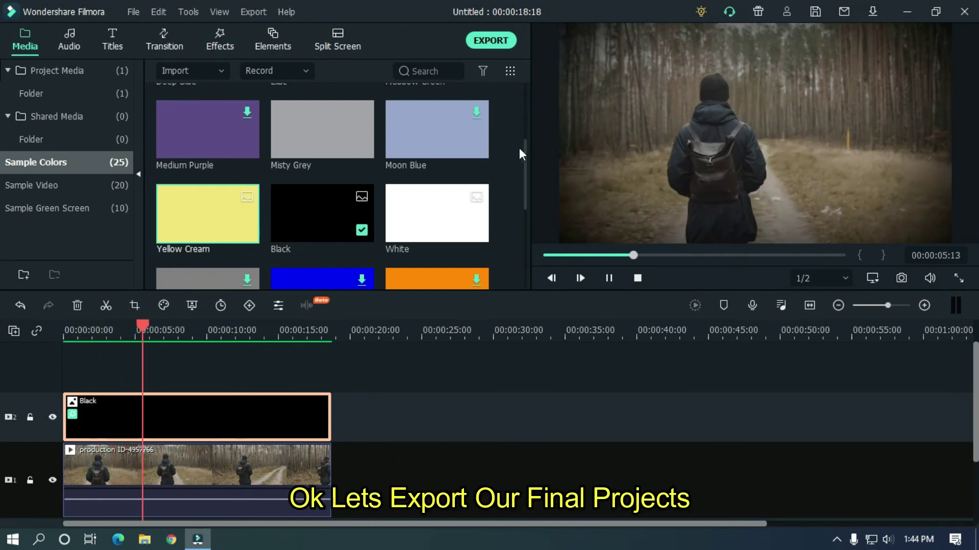
- Open the MP4 export window and start typing 'Custom V' as the output file name
left_click(497, 41)
type("Custom V")
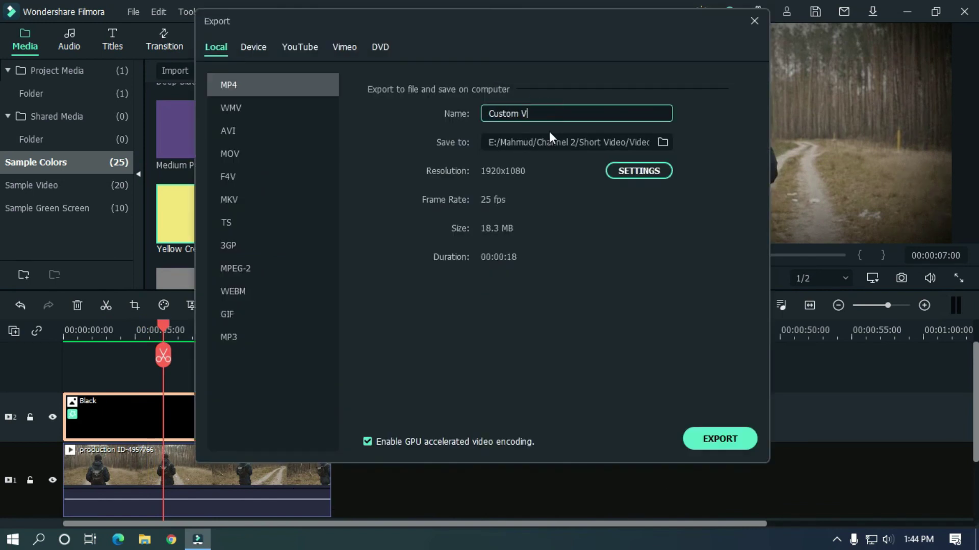